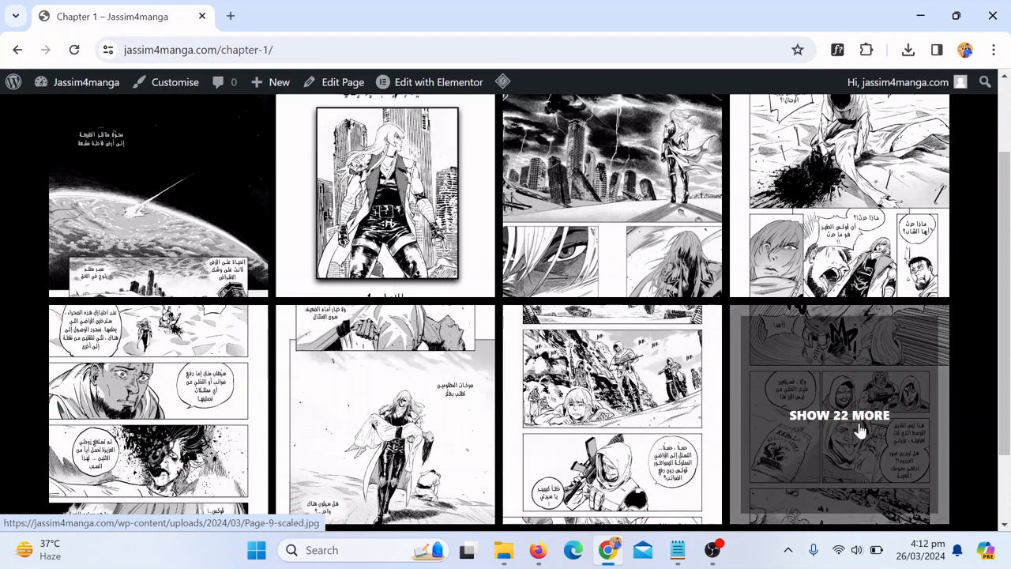
Open the image preview from the gallery's "Show 22 more" tile, page forward through several manga pages and close it
click(859, 430)
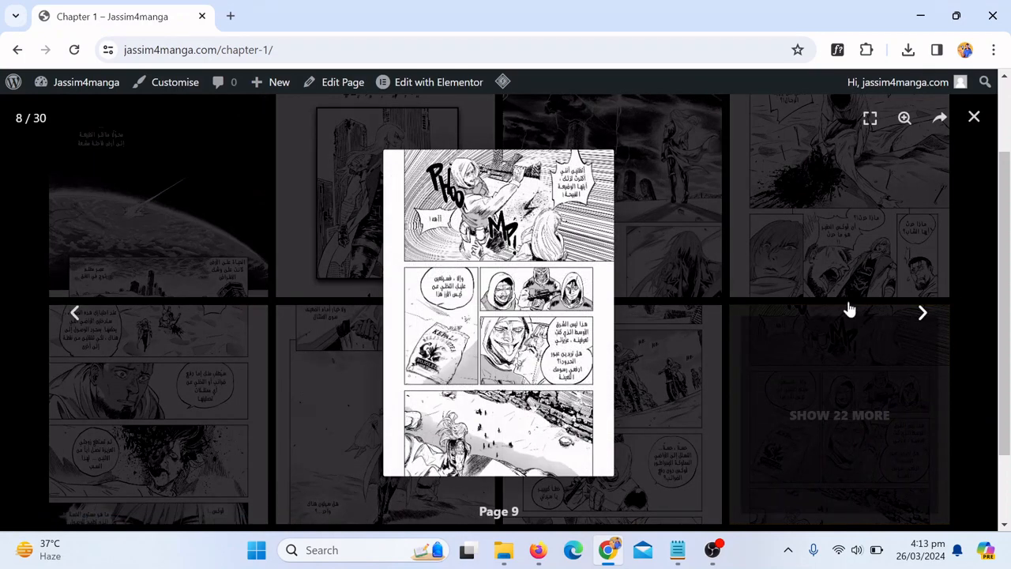
click(923, 315)
click(923, 315)
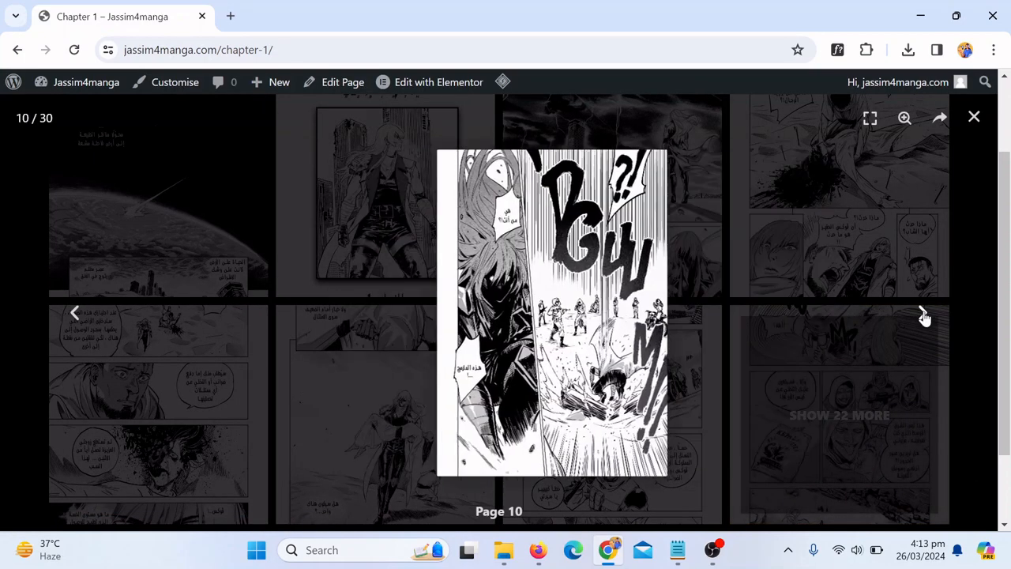
click(923, 314)
click(925, 316)
click(974, 120)
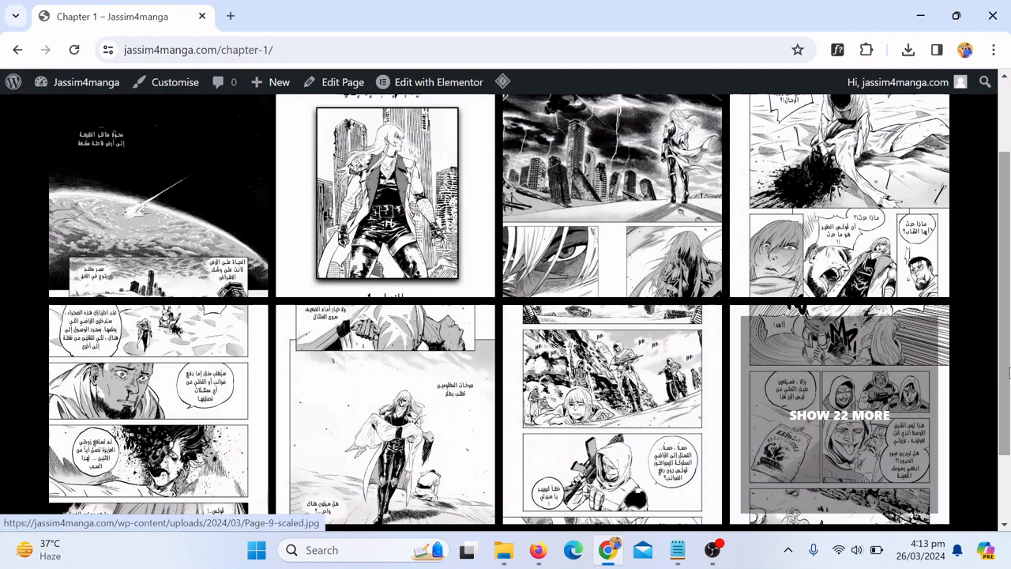
Reopen the "Show 22 more" tile's image preview, advance to Page 13 and close the preview
drag(1009, 369, 1009, 324)
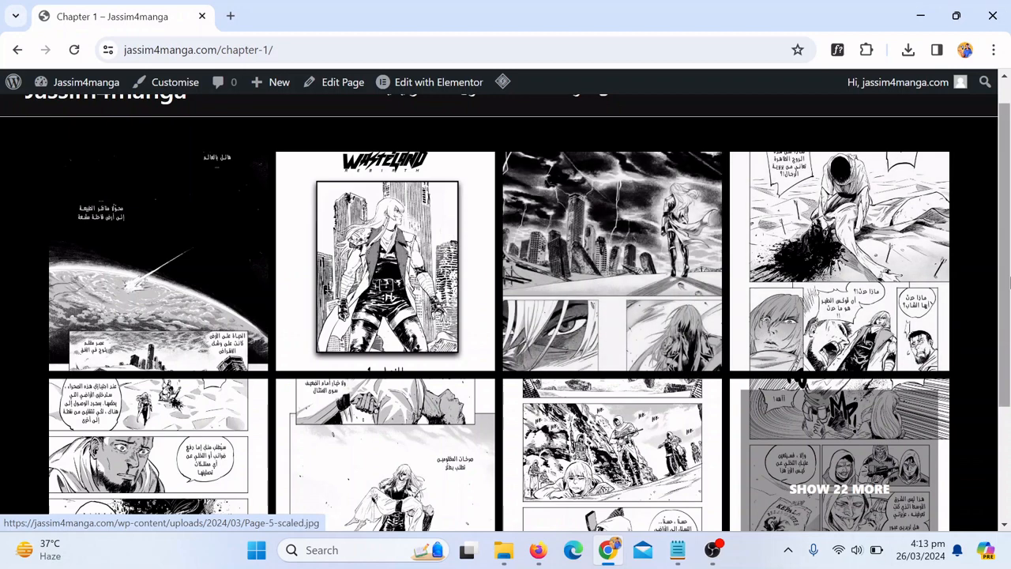
scroll(987, 390, down, 1)
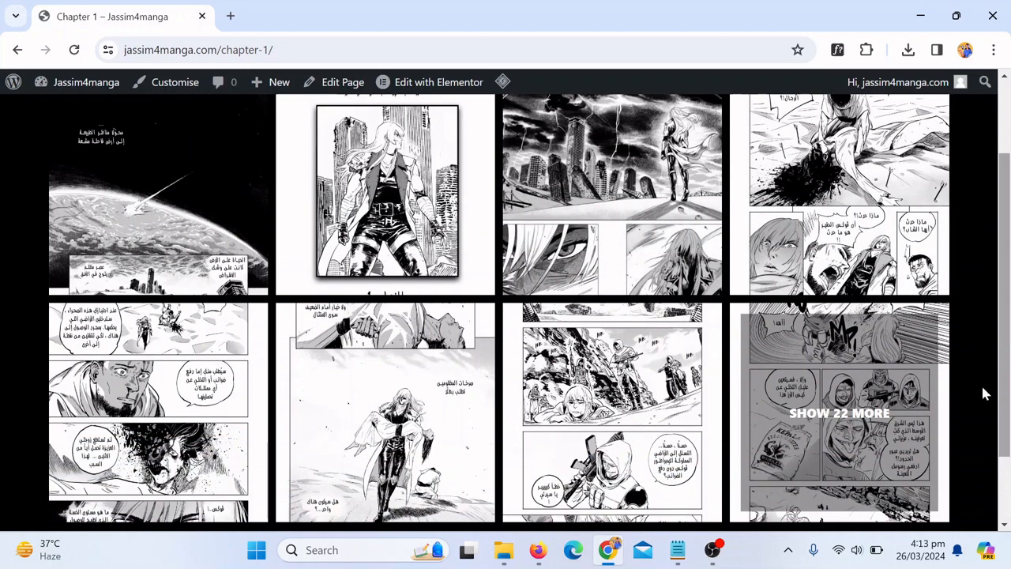
click(833, 431)
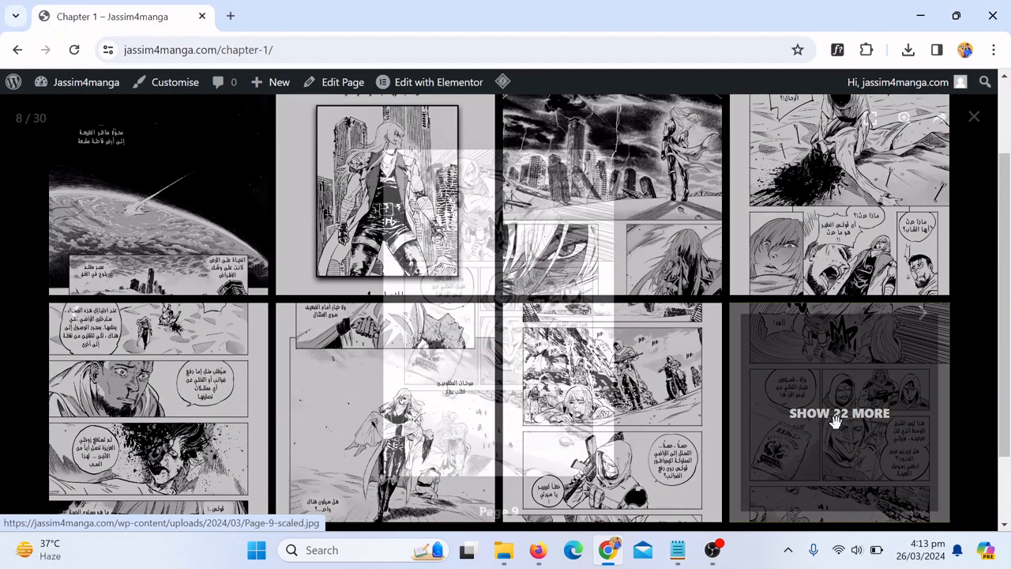
click(922, 321)
click(922, 320)
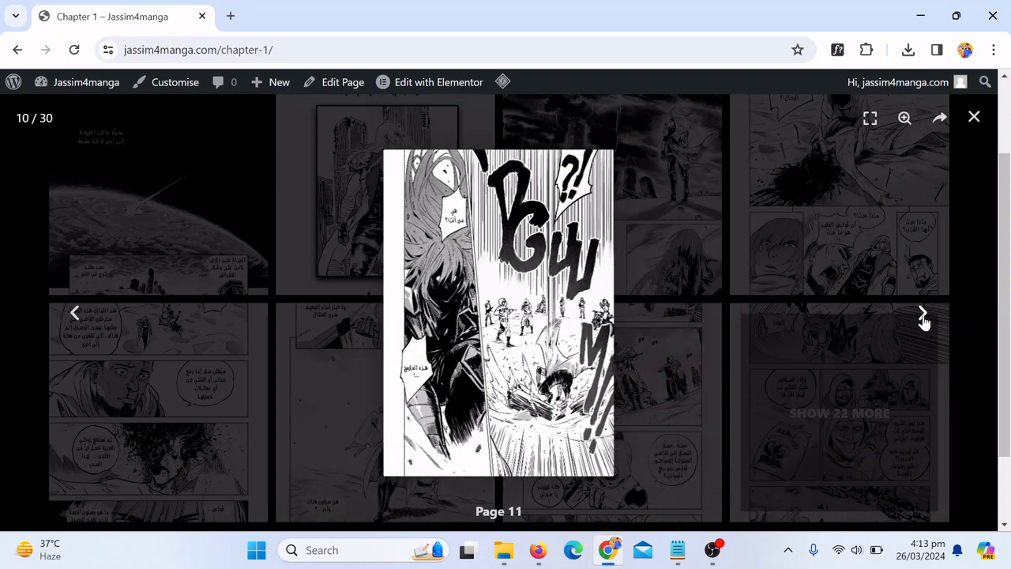
click(923, 321)
click(923, 316)
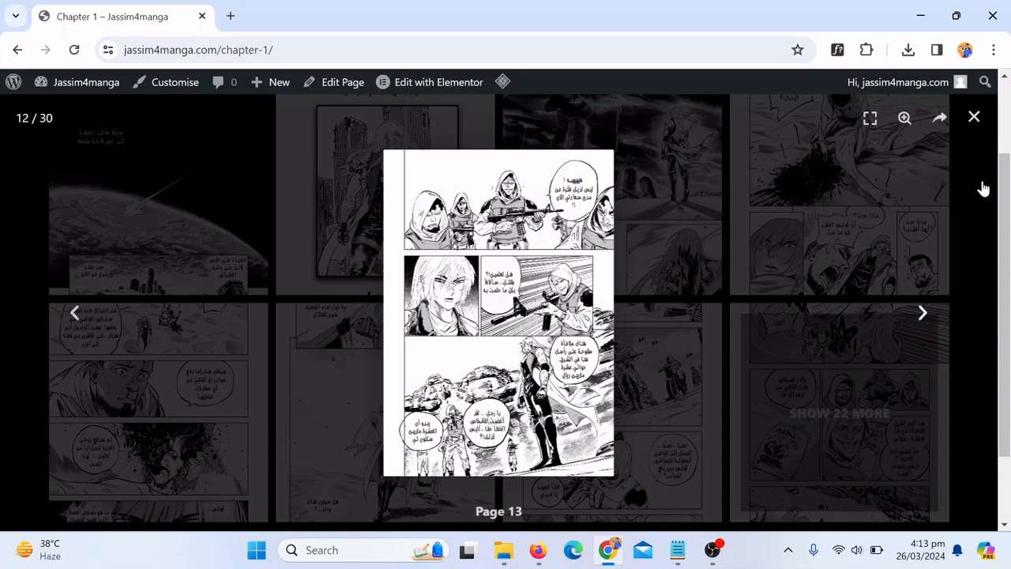
click(973, 119)
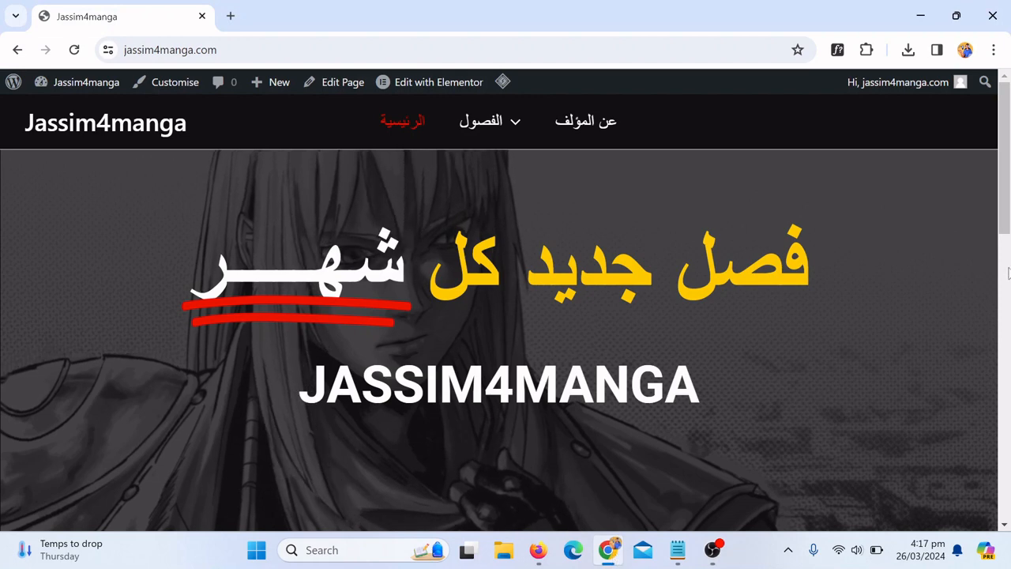
Open Chapter 1 from its cover on the home page and examine how its full image gallery is laid out
scroll(1008, 273, down, 6)
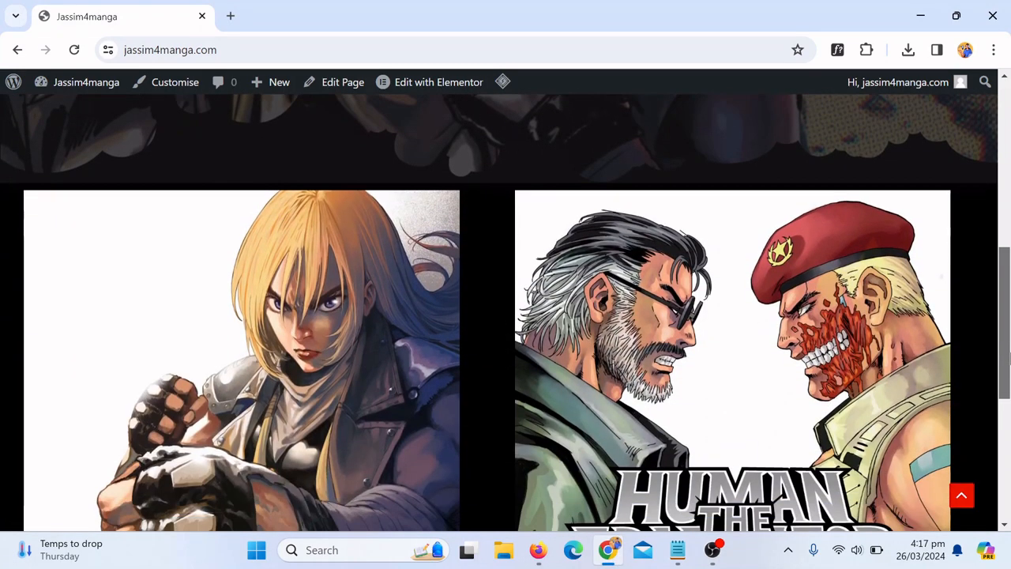
click(289, 387)
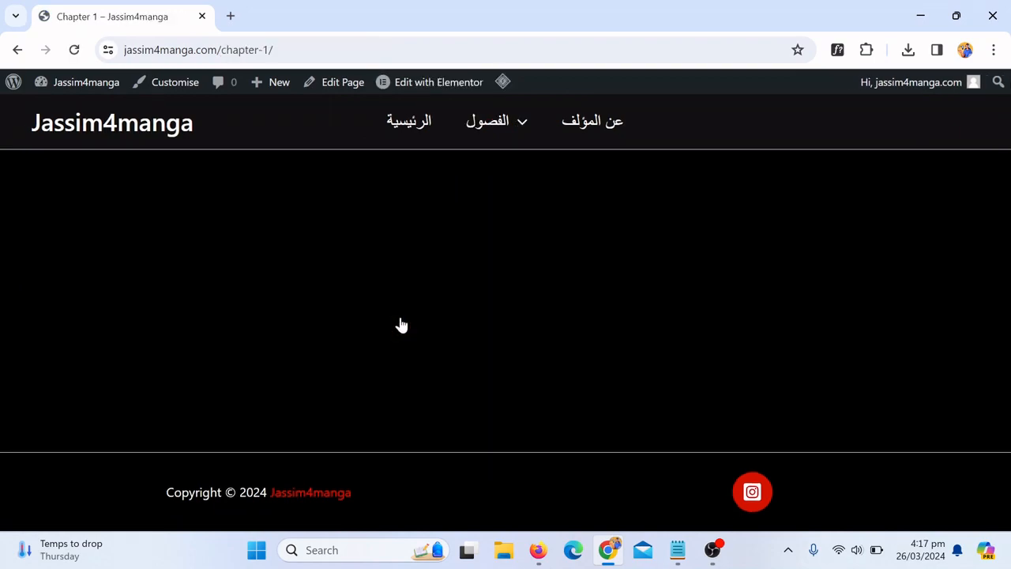
scroll(598, 324, down, 4)
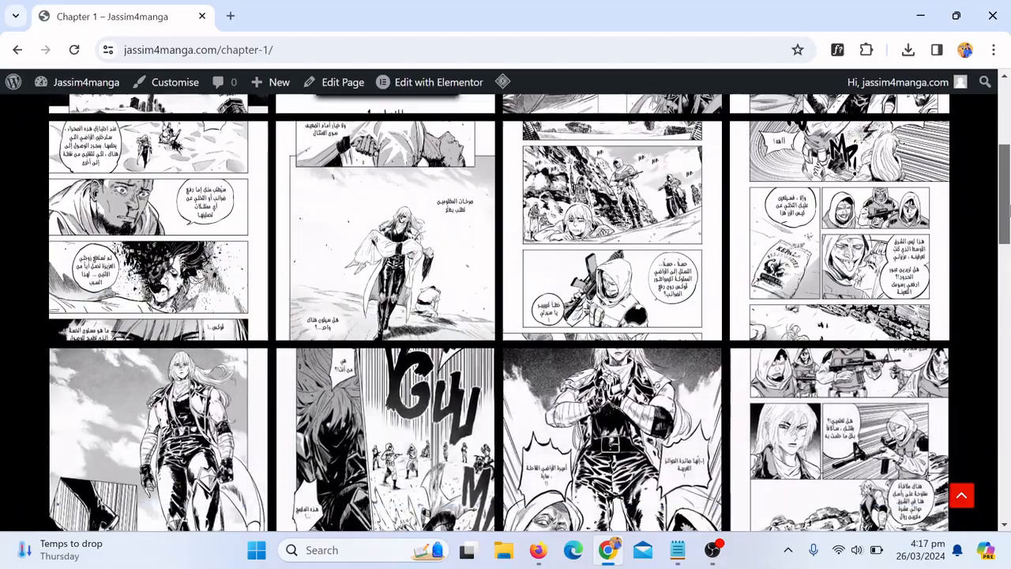
mouse_move(1009, 211)
mouse_down()
mouse_move(1009, 474)
mouse_move(1002, 215)
mouse_up()
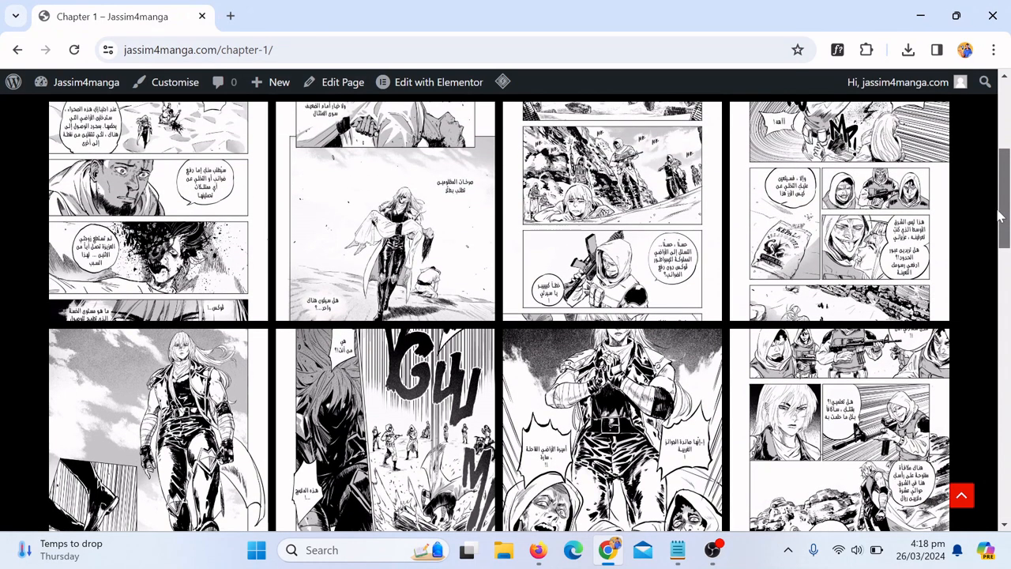
drag(1000, 215, 1001, 214)
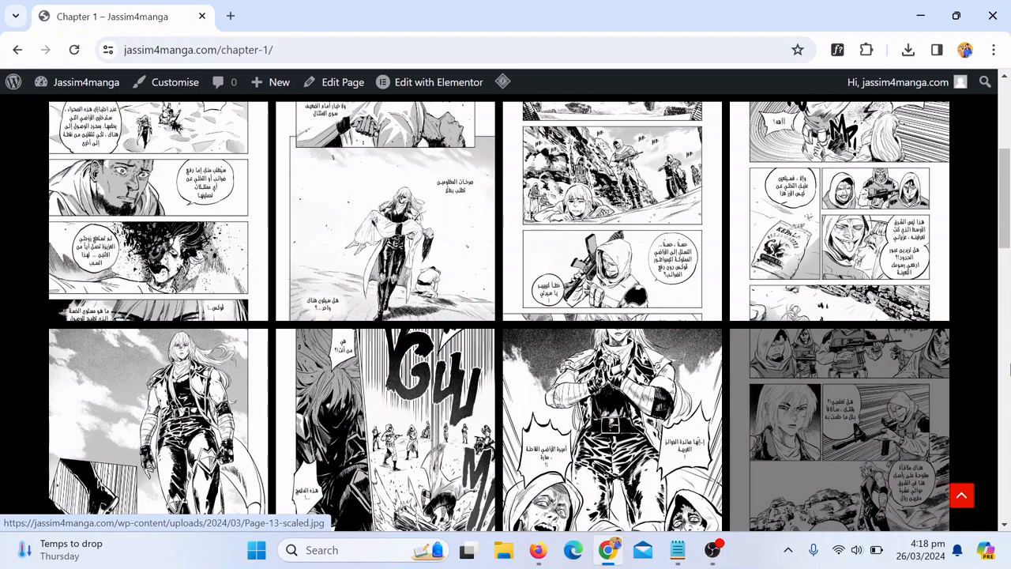
drag(1005, 205, 1005, 158)
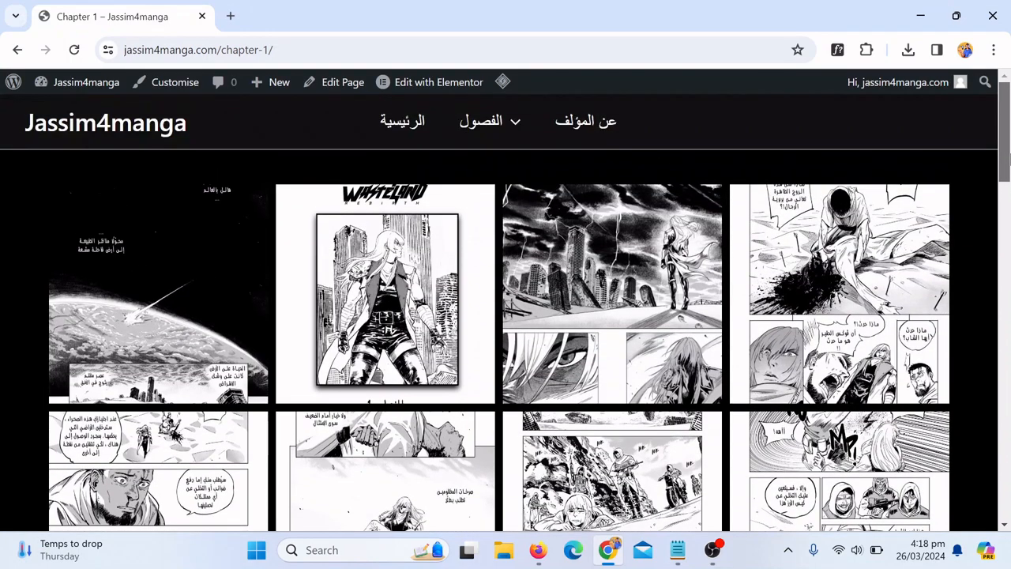
scroll(1004, 157, down, 1)
Open the Chapter 1 page in Elementor, check the gallery's settings and search the widget library for "gal"
mouse_move(446, 96)
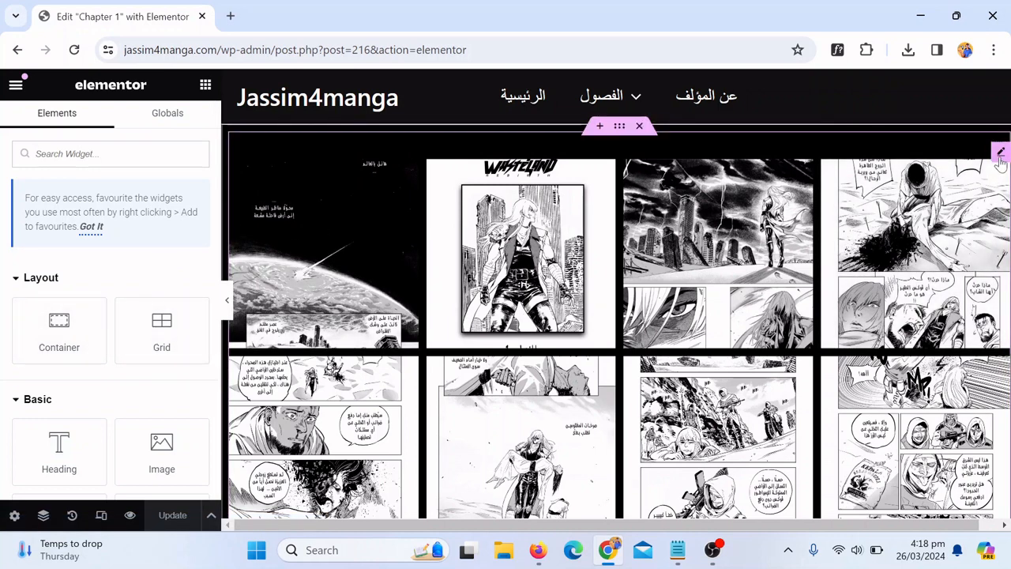
click(1000, 152)
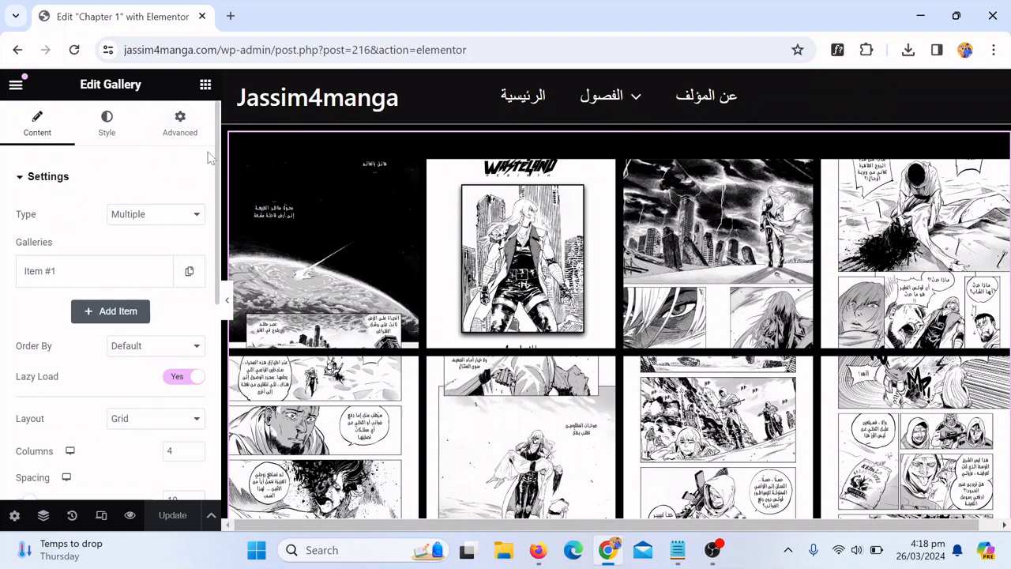
click(206, 85)
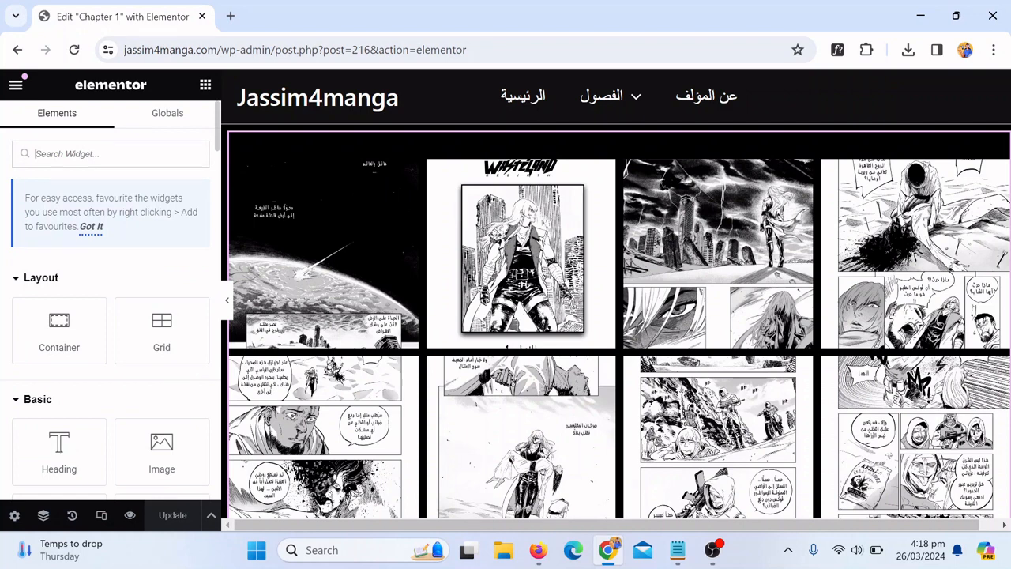
text(gal)
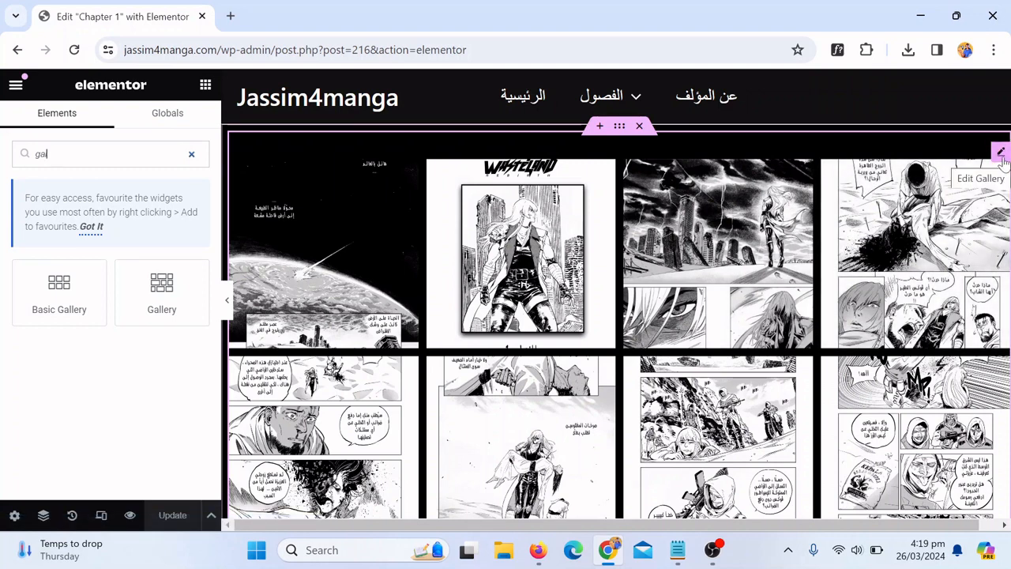
Open the gallery widget's advanced layout settings and activate its CSS Classes field
click(1001, 154)
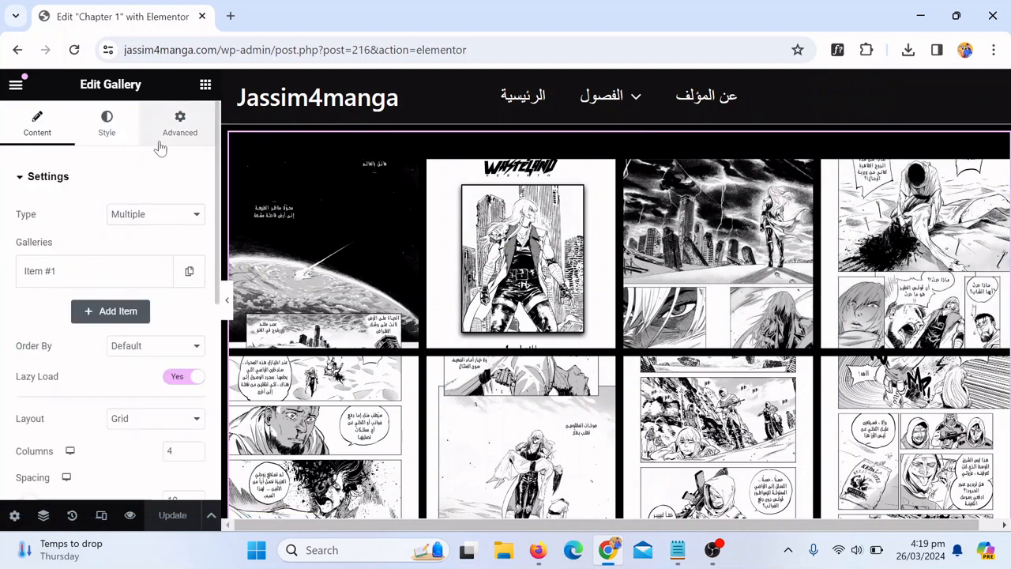
click(174, 137)
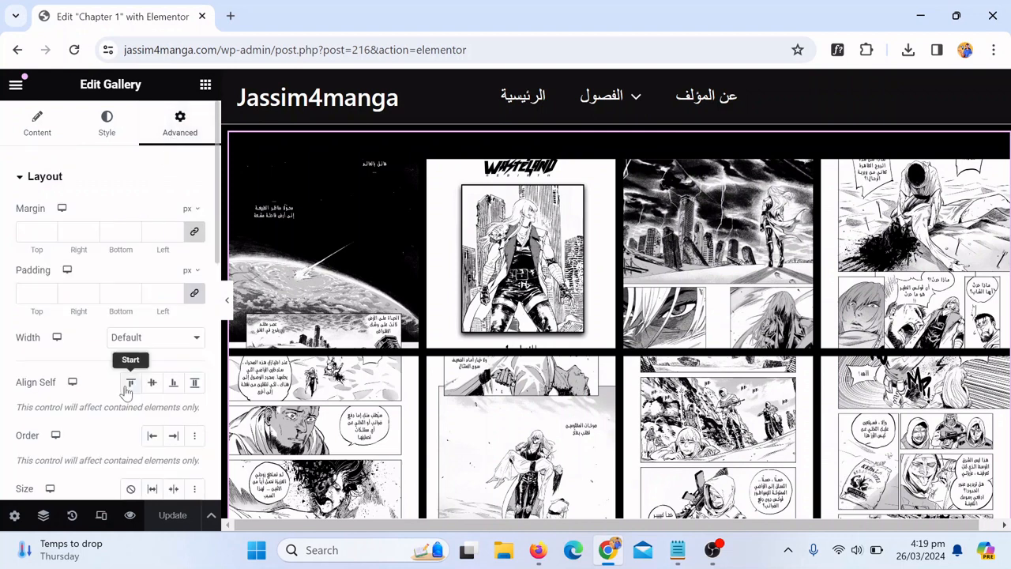
scroll(124, 393, down, 5)
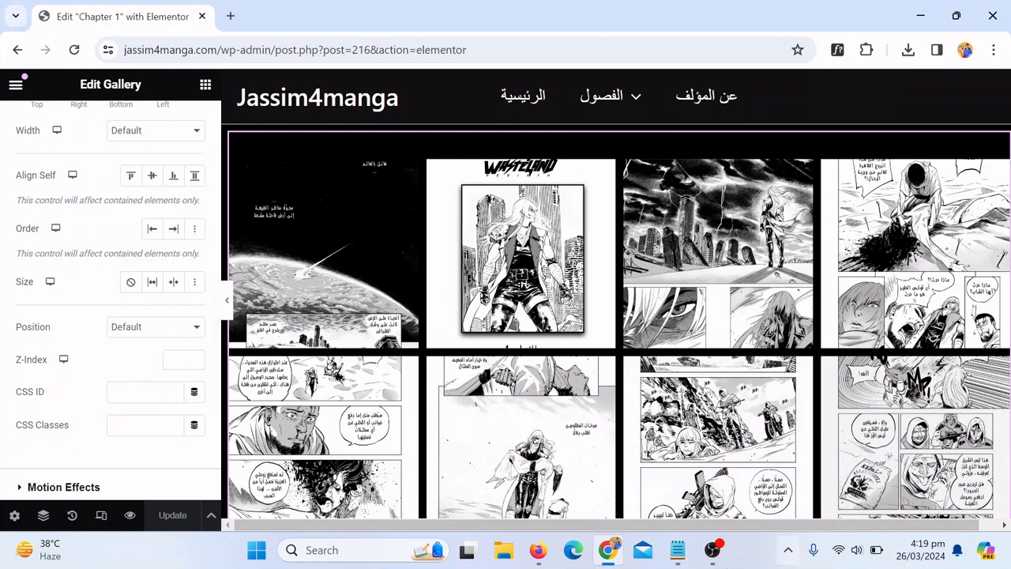
click(131, 424)
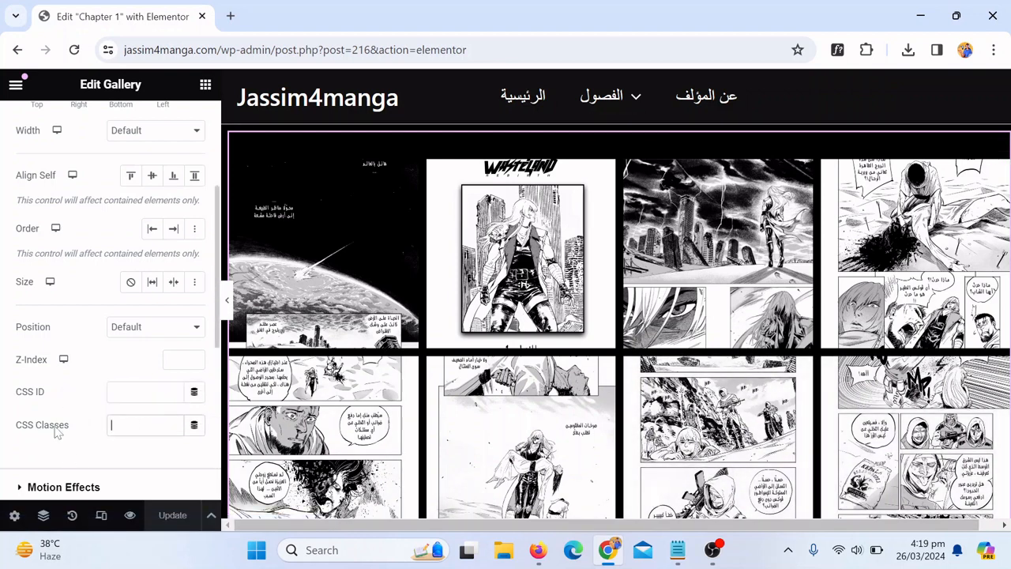
Copy the class name showmoreimages from the Notepad script notes and paste it as the gallery's CSS class in Elementor
mouse_move(670, 553)
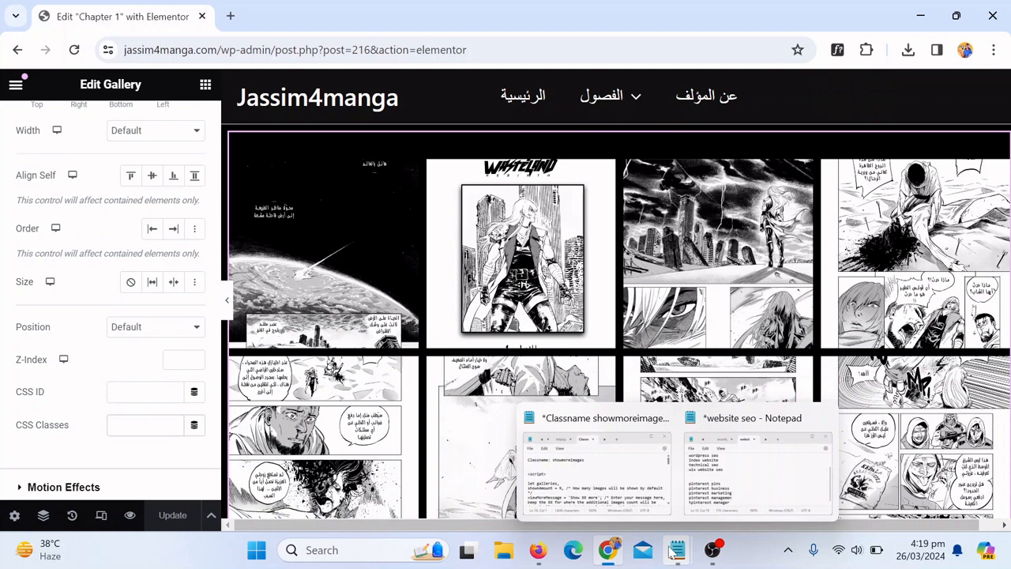
click(609, 498)
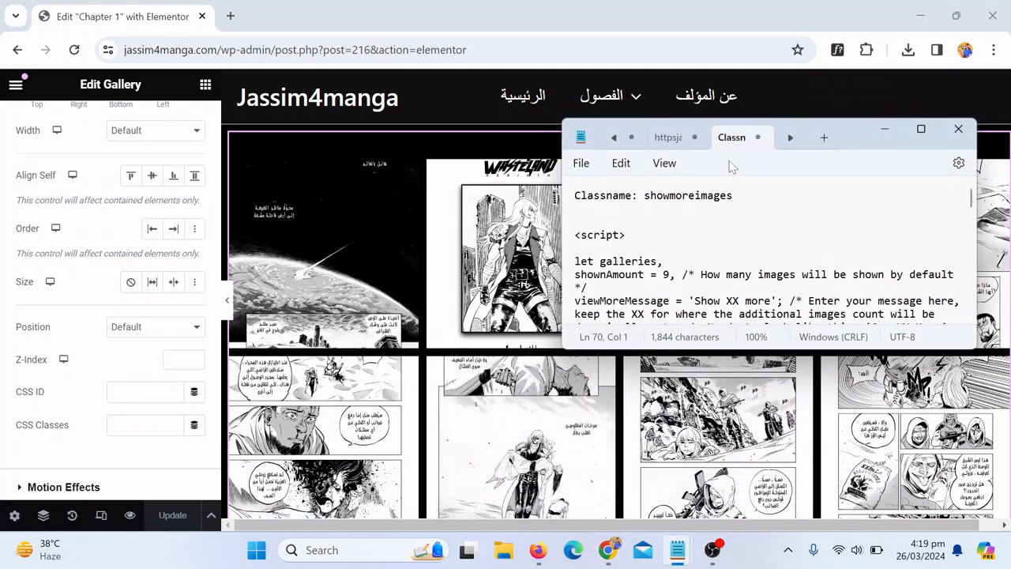
drag(736, 195, 653, 195)
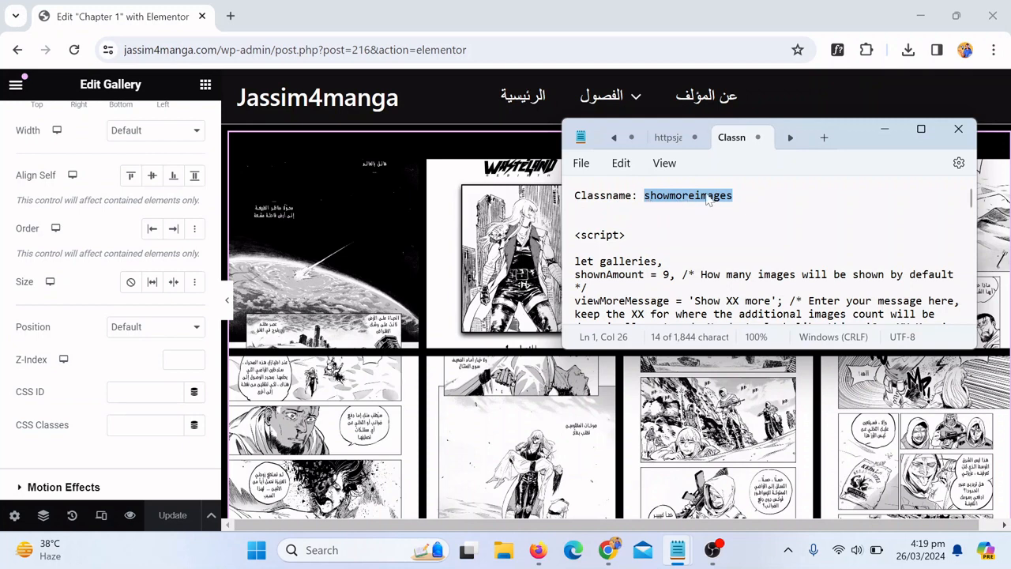
key(Down)
key(Down)
key(Down)
click(645, 196)
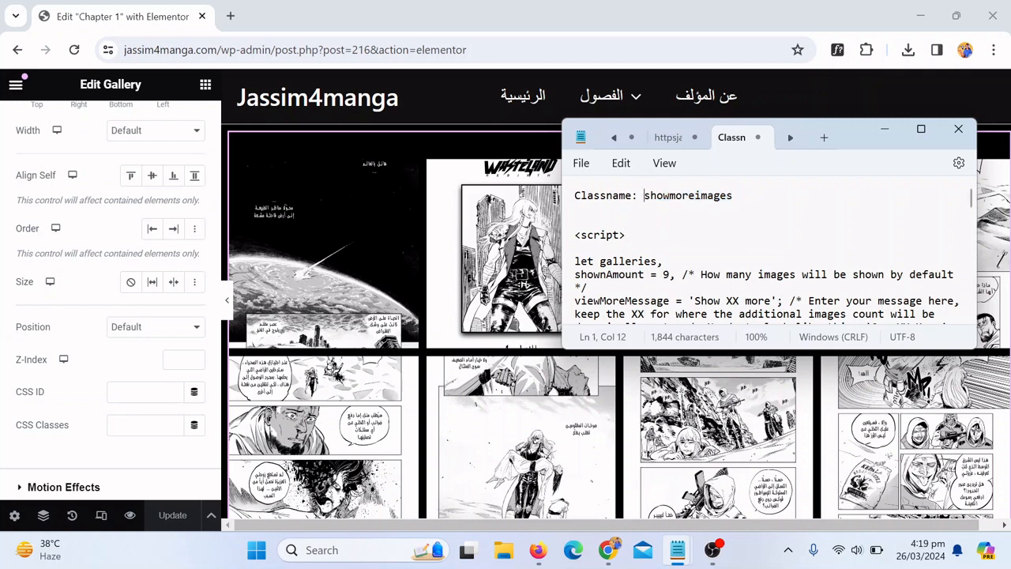
drag(645, 195, 735, 203)
right_click(761, 225)
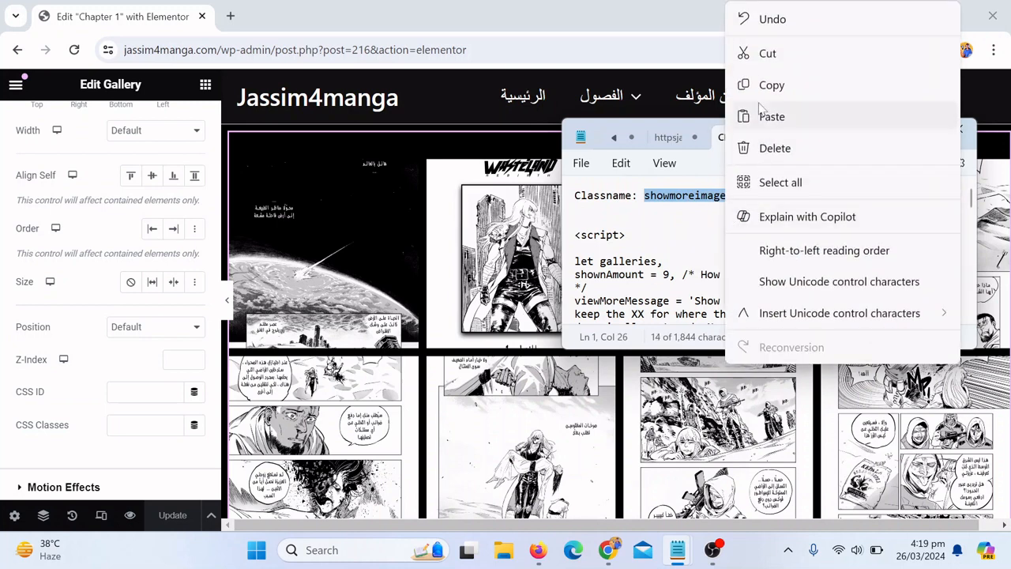
click(775, 97)
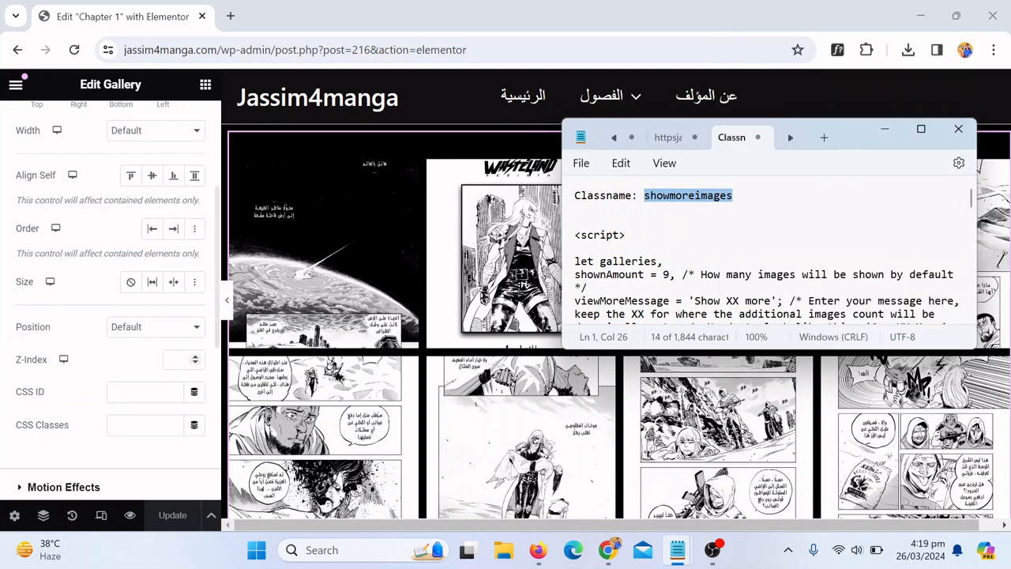
click(147, 425)
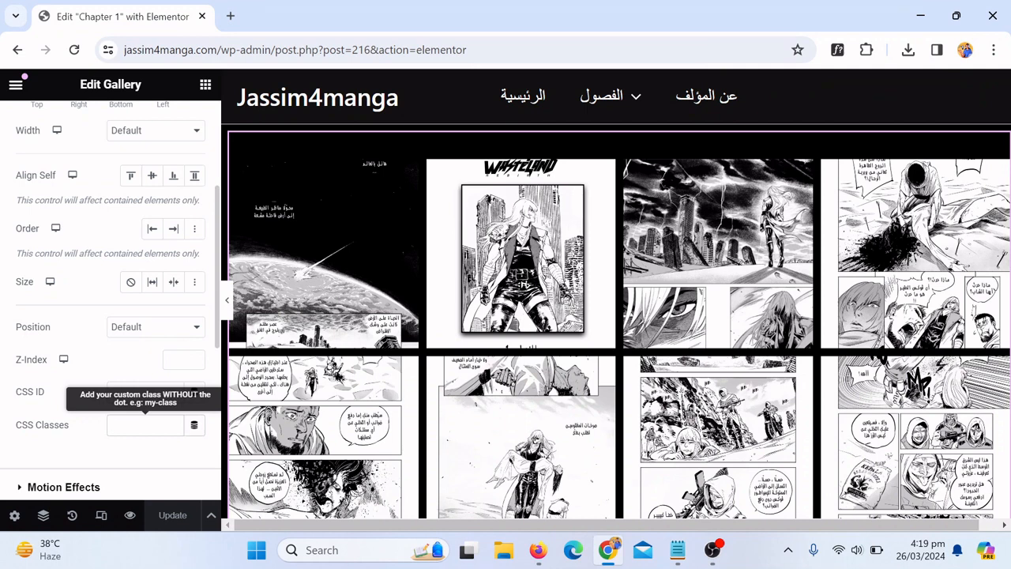
key(ctrl+v)
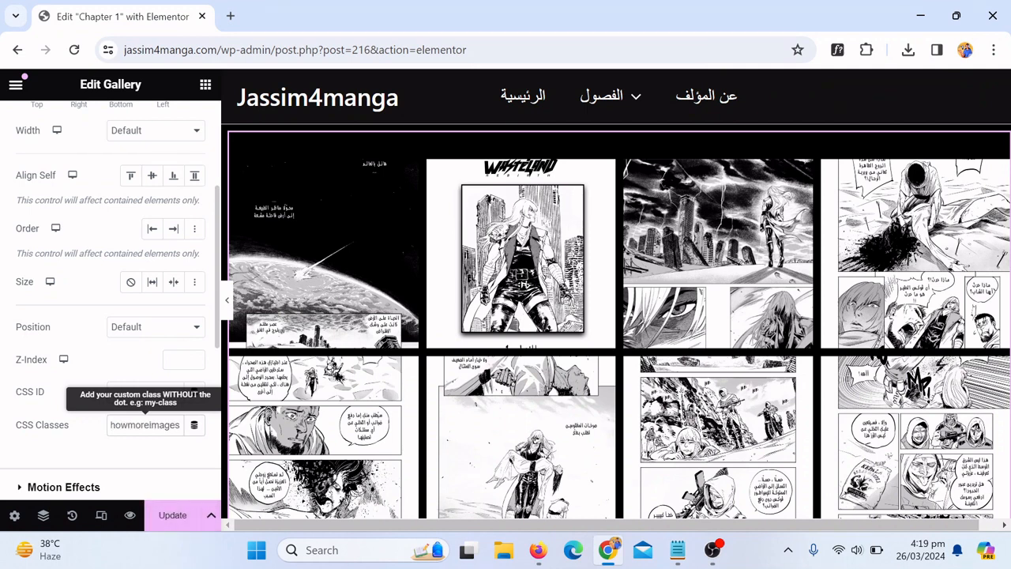
Search the widget library for "html" and add an HTML widget below the Chapter 1 gallery
scroll(451, 417, down, 10)
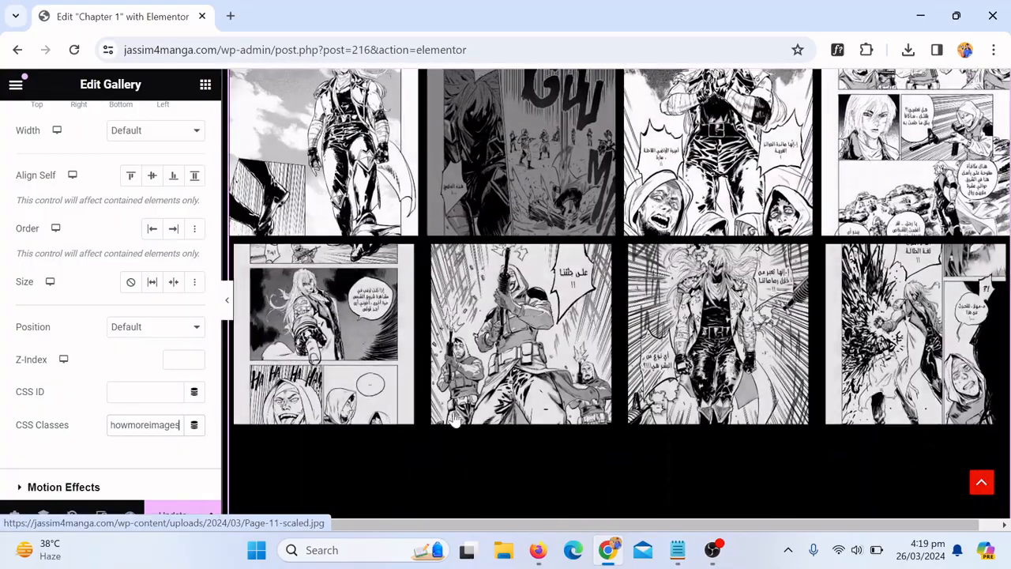
scroll(454, 419, down, 10)
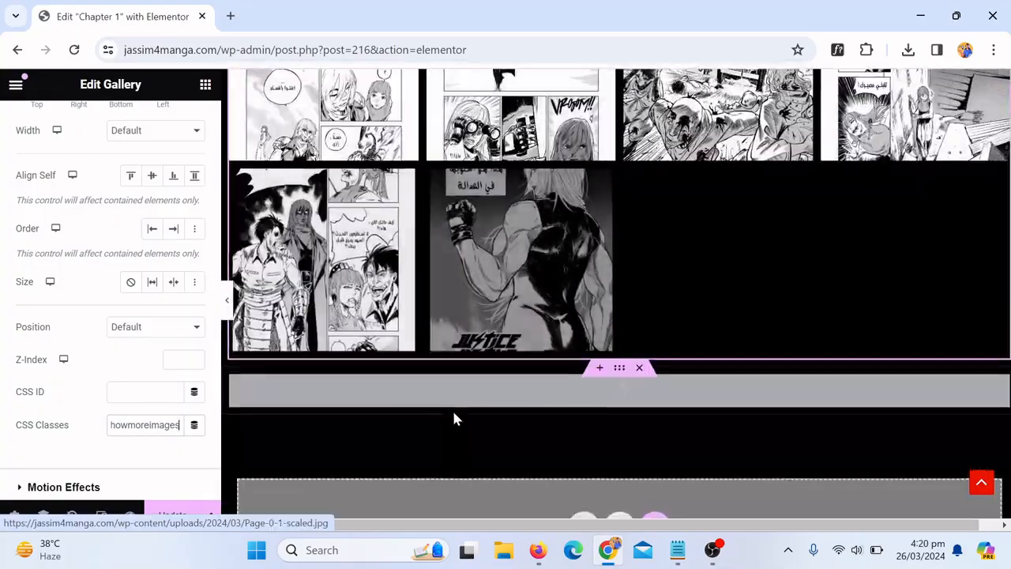
scroll(454, 419, down, 2)
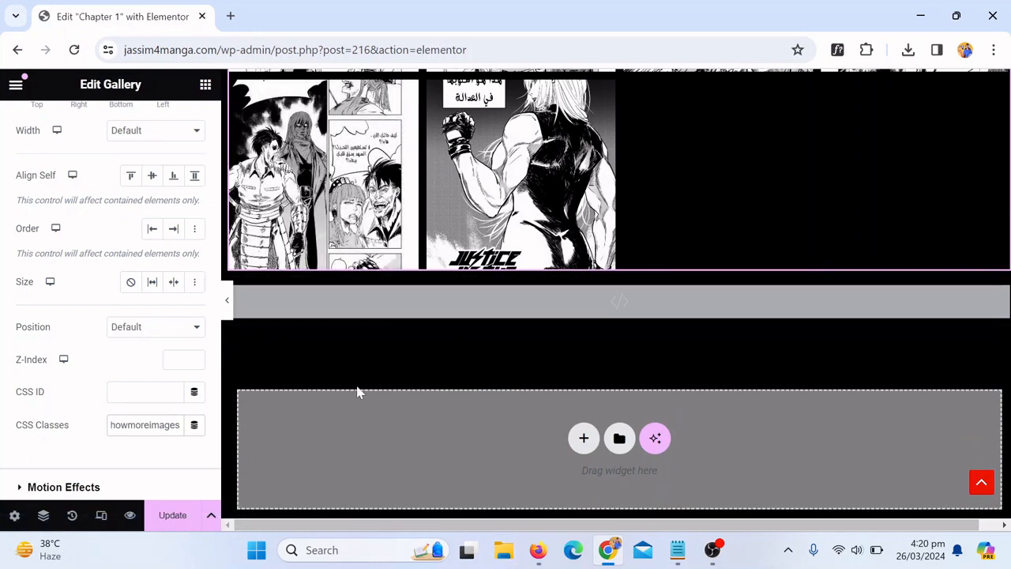
click(204, 85)
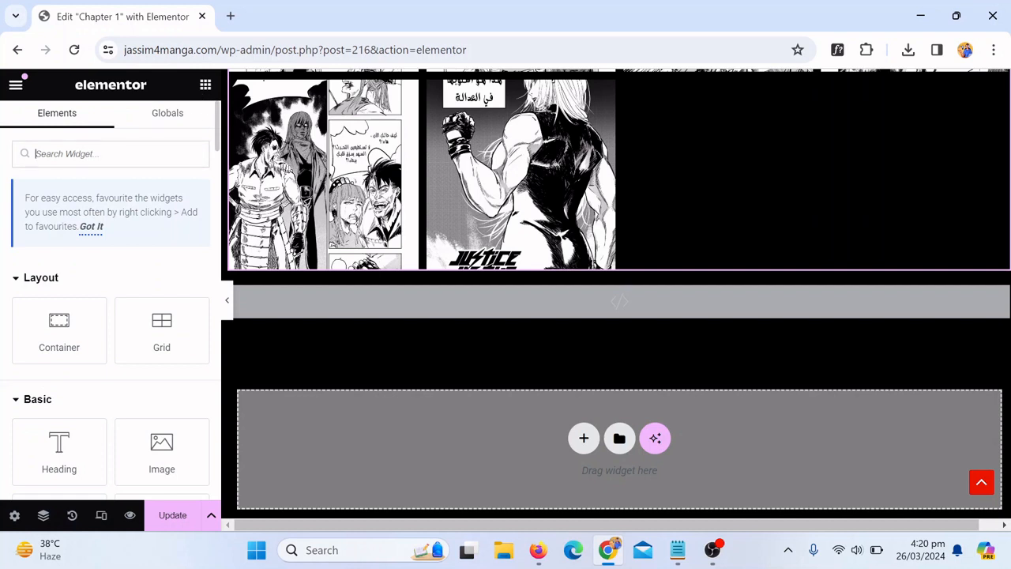
text(html)
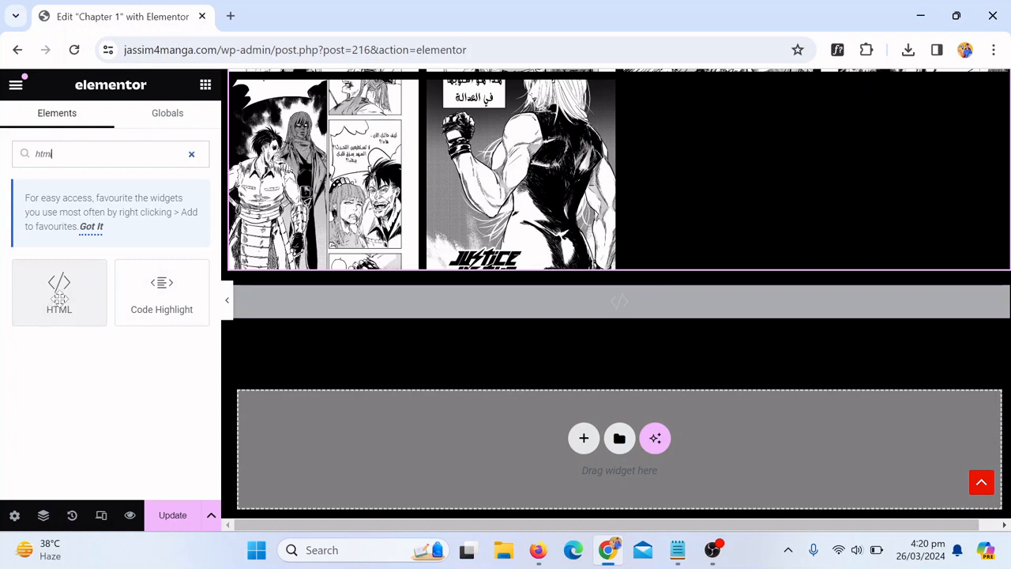
drag(49, 304, 607, 426)
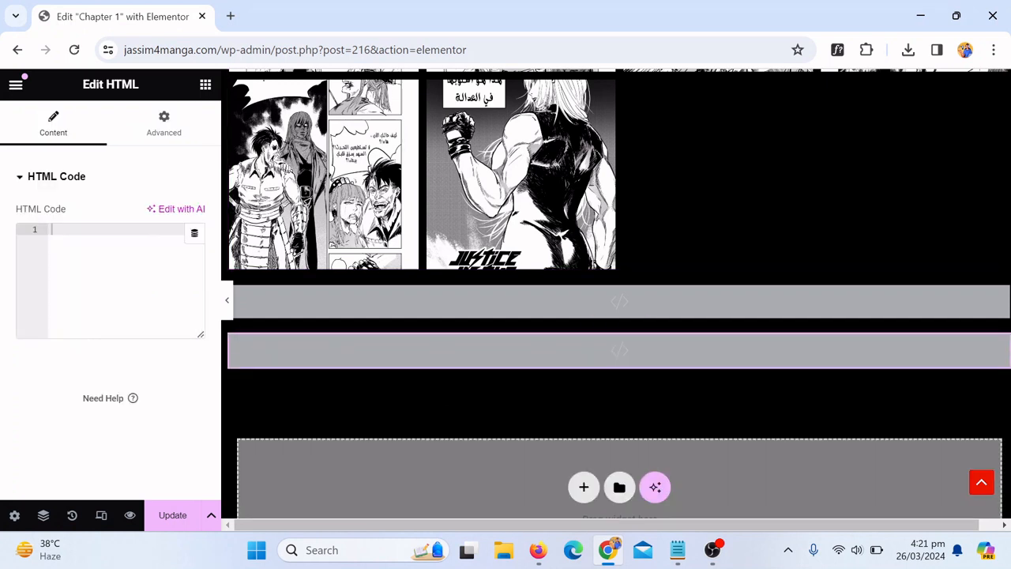
Copy the whole script block, from <script> to </script>, from the Notepad notes and paste it into the HTML widget's code in Elementor
mouse_move(674, 562)
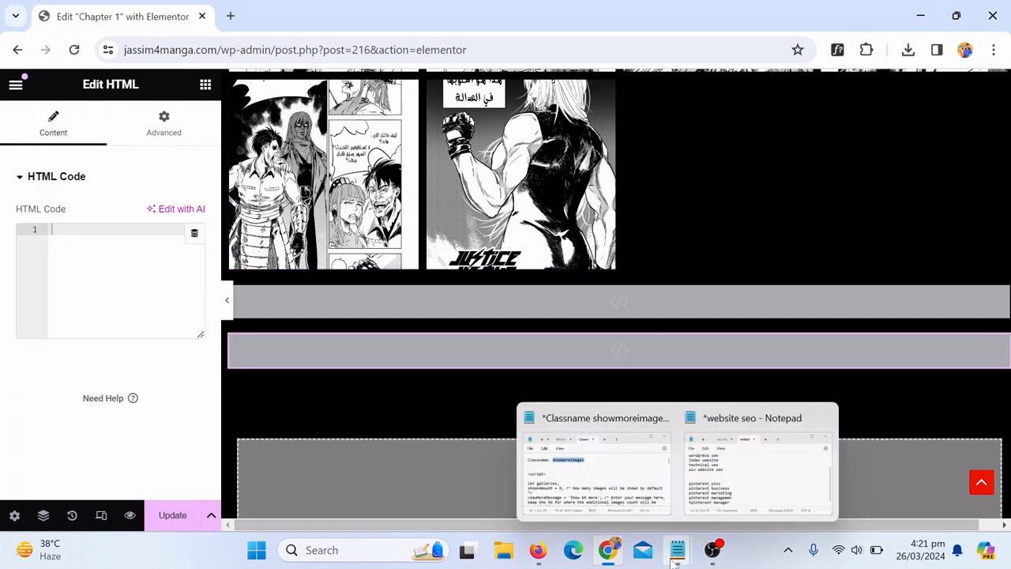
click(621, 450)
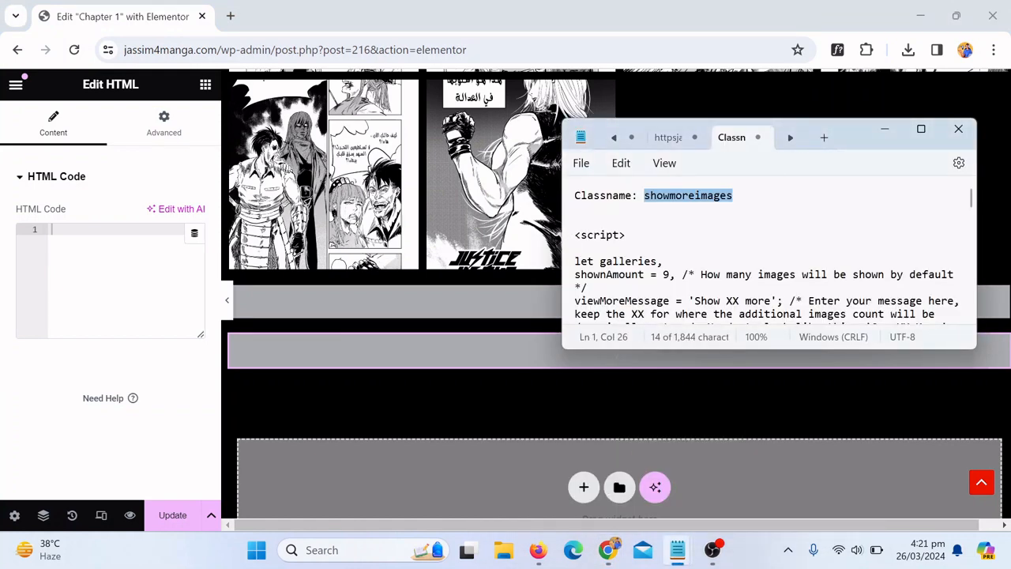
drag(574, 234, 684, 362)
right_click(665, 305)
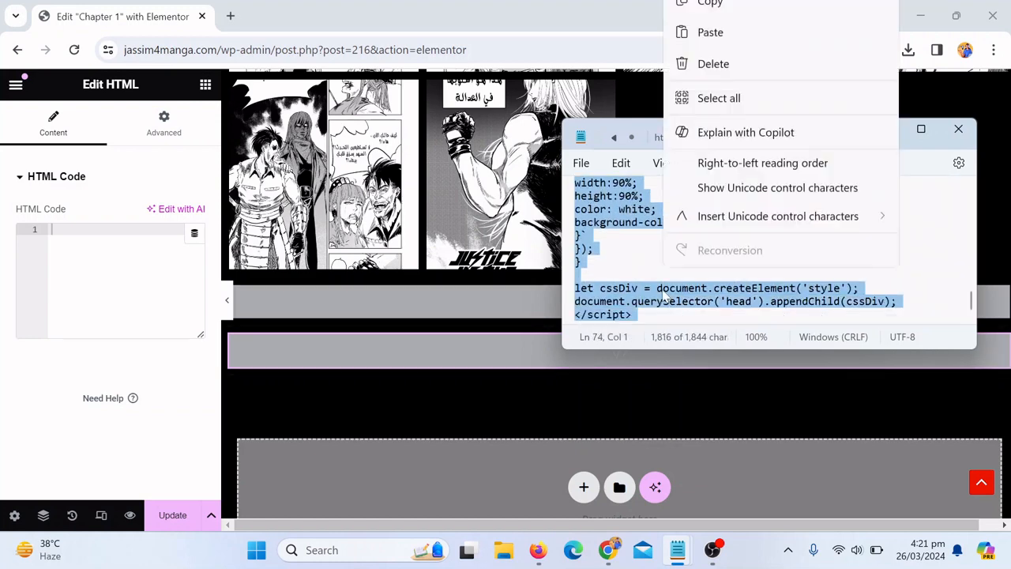
click(725, 96)
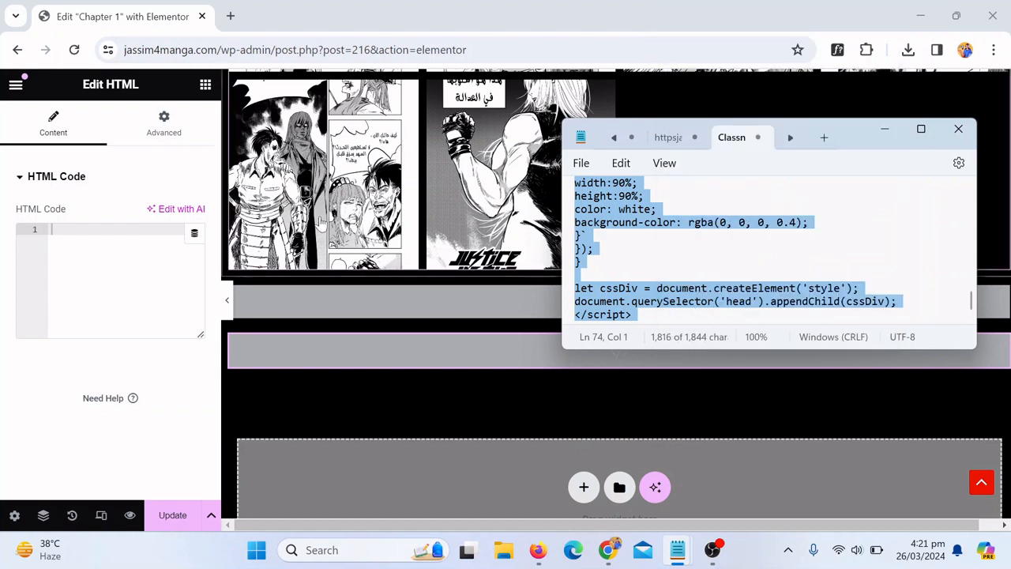
key(alt+Tab)
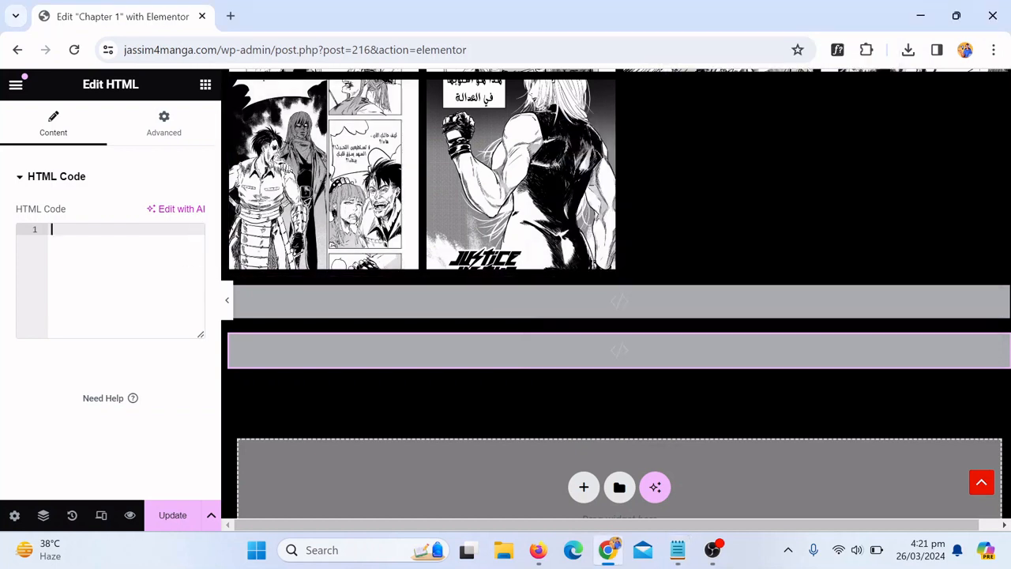
key(ctrl+v)
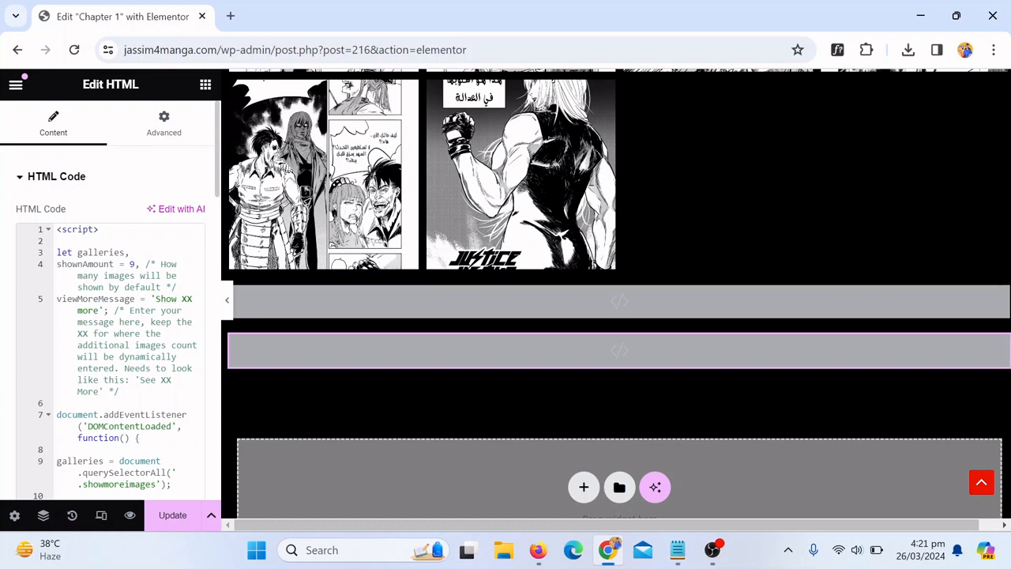
Set shownAmount to 8 in the pasted script and update the page
click(135, 264)
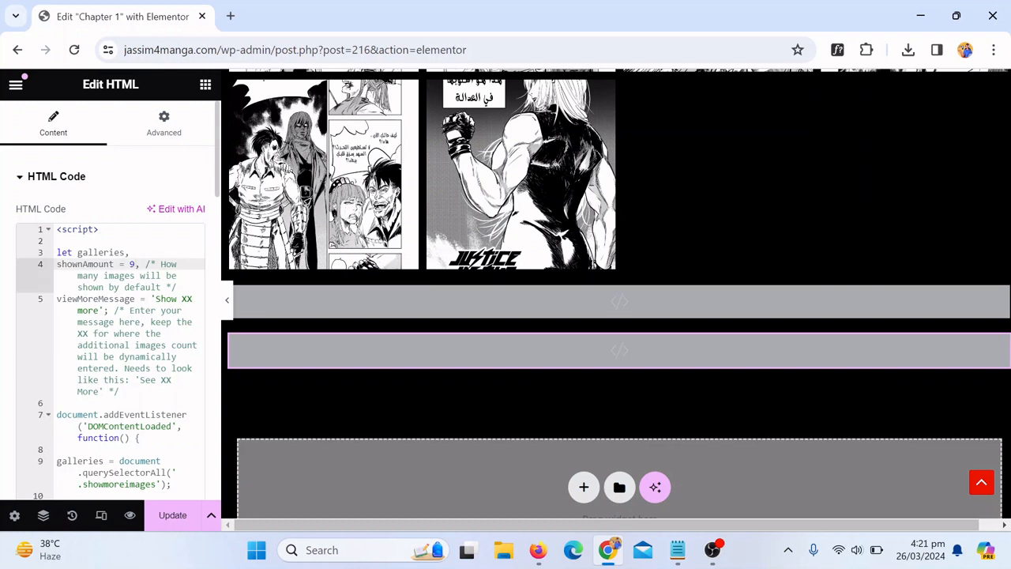
key(BackSpace)
key(BackSpace)
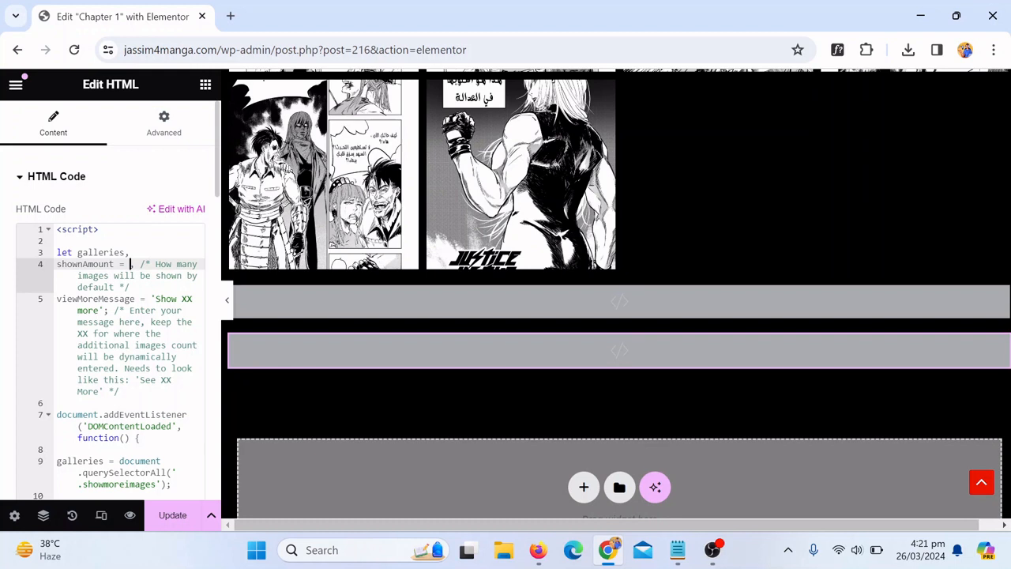
text(8)
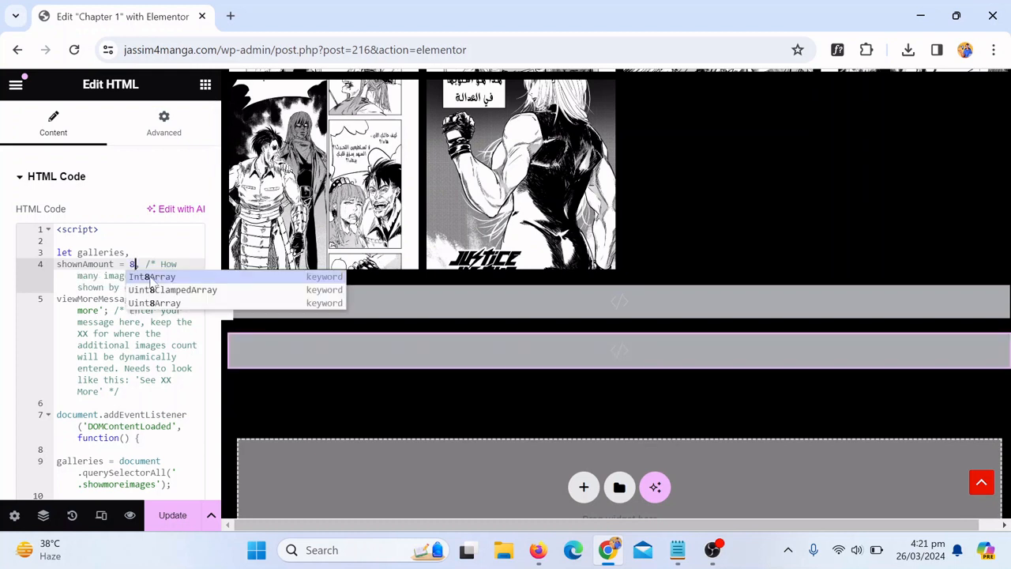
click(140, 357)
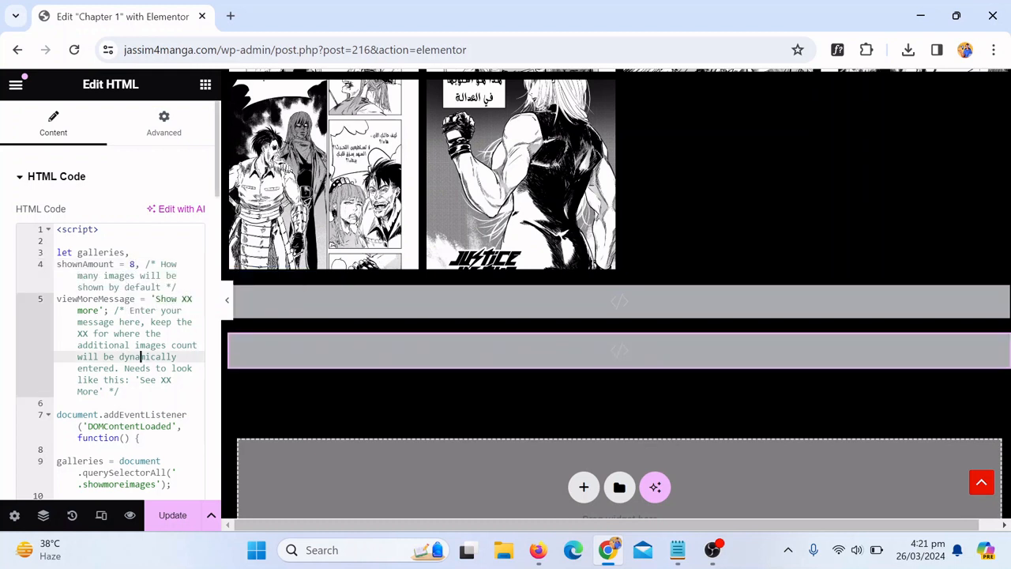
click(165, 528)
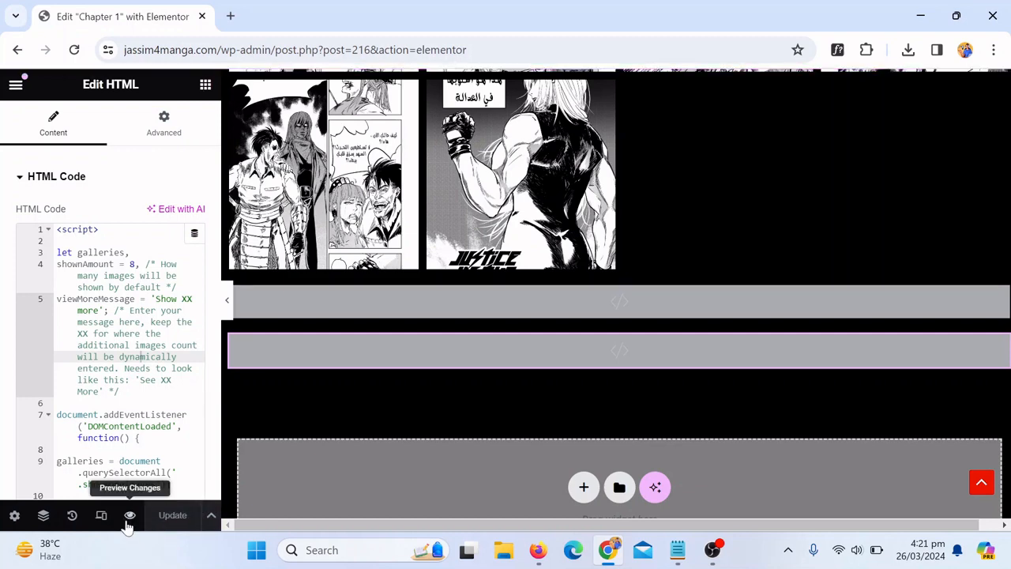
Preview the Chapter 1 page and examine the gallery's visible images and its show-more overlay
click(128, 521)
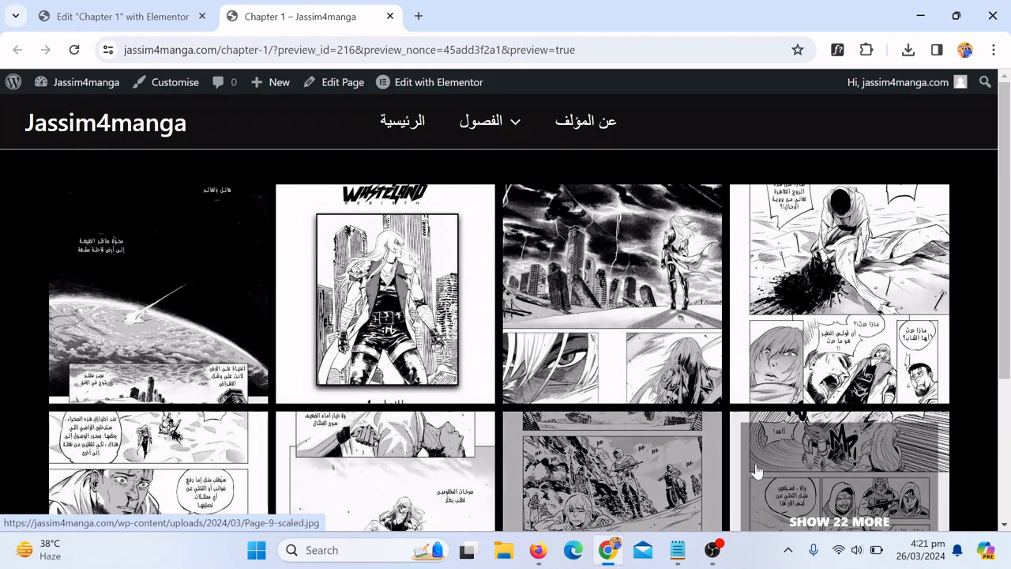
scroll(757, 471, down, 3)
scroll(757, 471, up, 1)
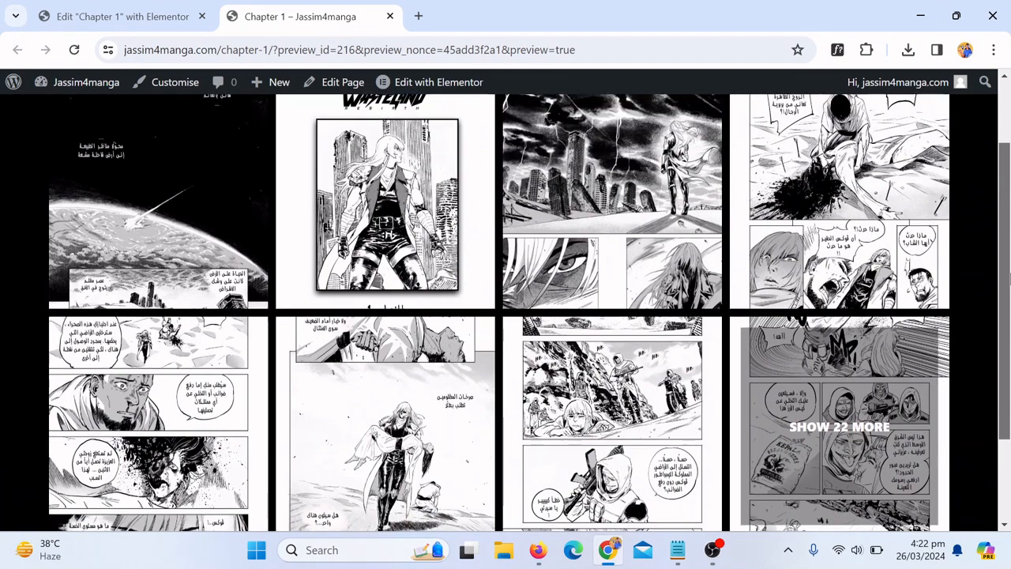
scroll(137, 293, up, 1)
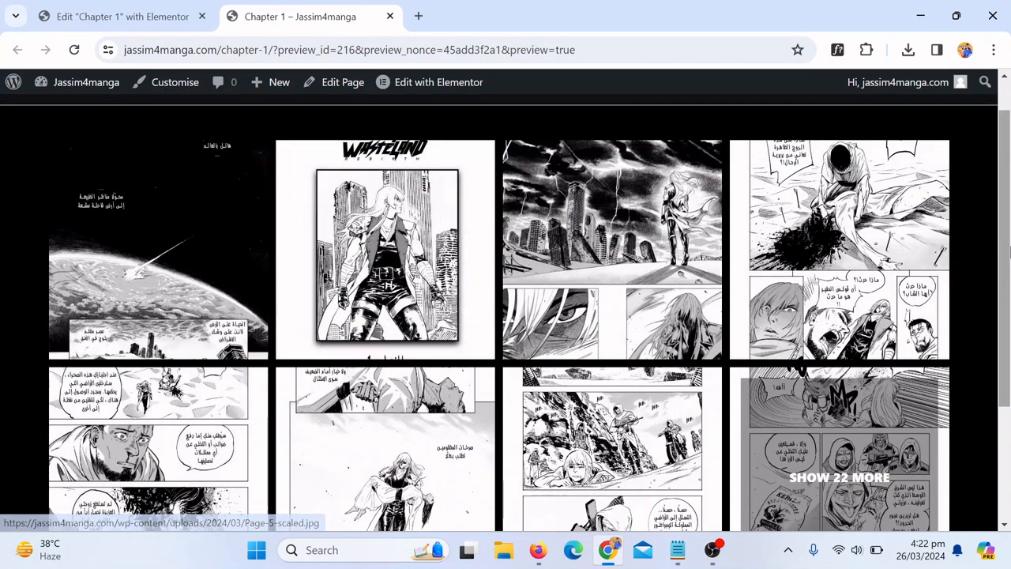
scroll(1008, 251, down, 1)
Open the gallery image with the show-more overlay, browse forward through the following pages in the lightbox, and close it
click(830, 413)
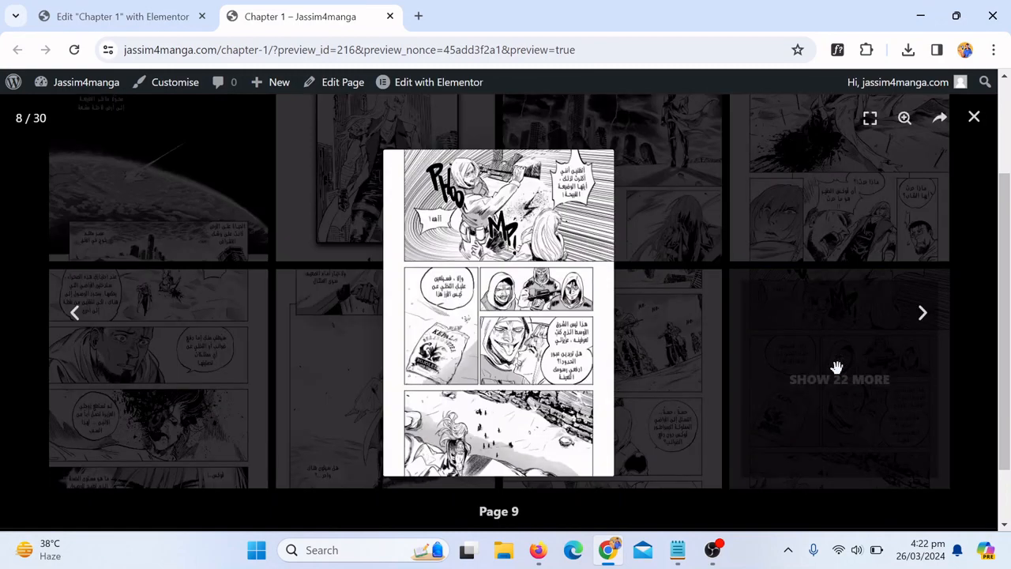
click(923, 315)
click(923, 315)
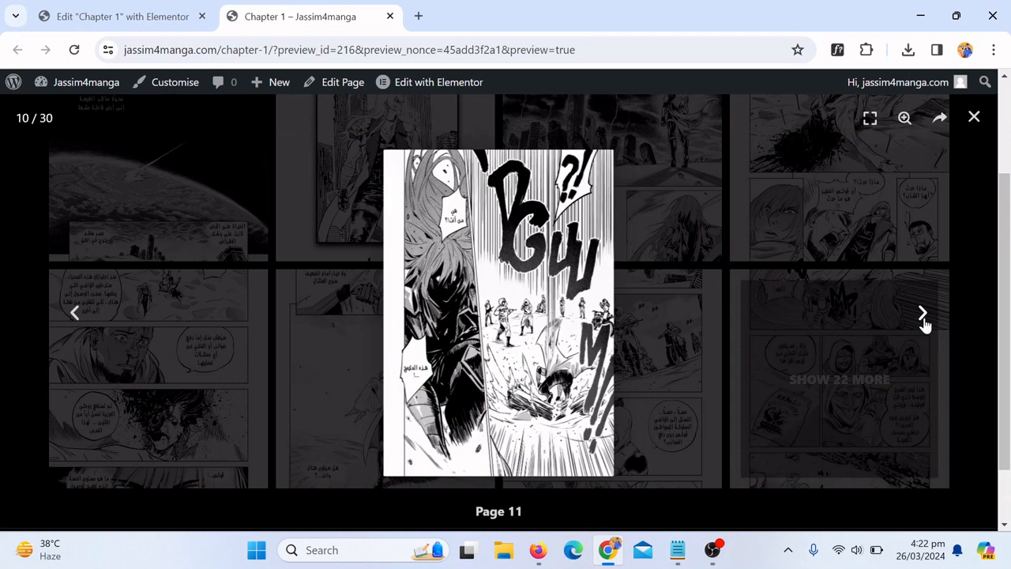
click(923, 314)
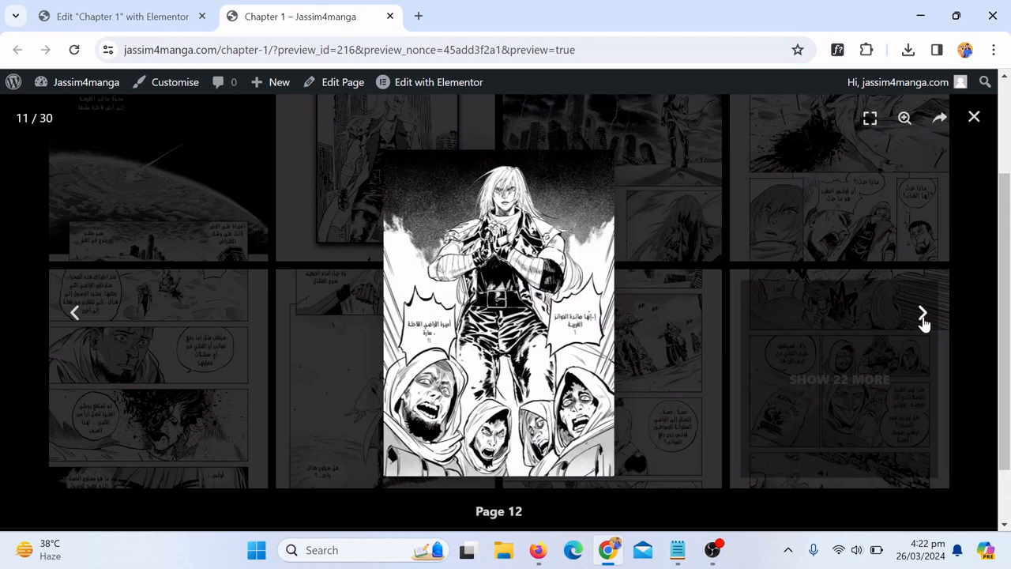
click(923, 315)
click(923, 314)
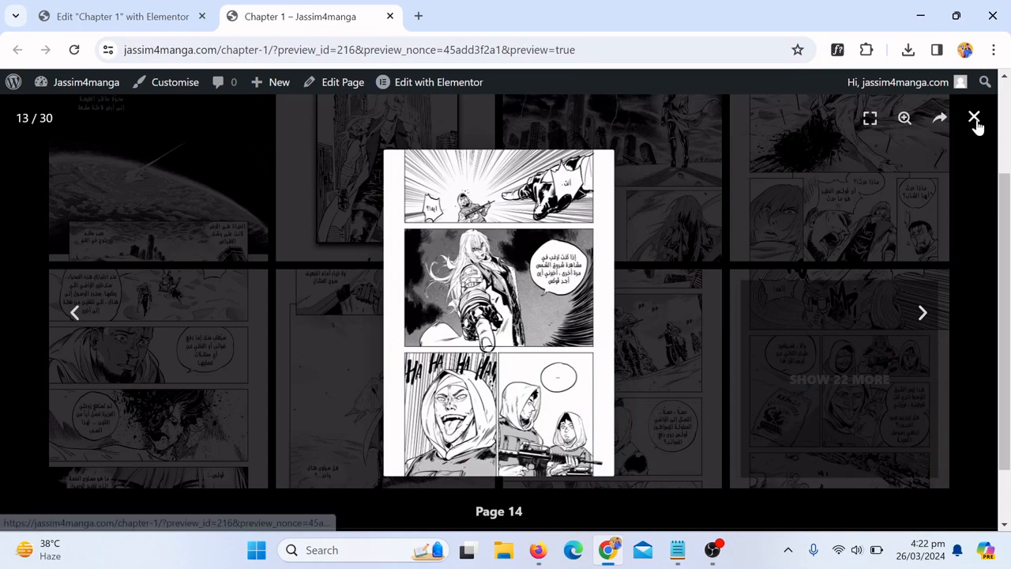
click(974, 117)
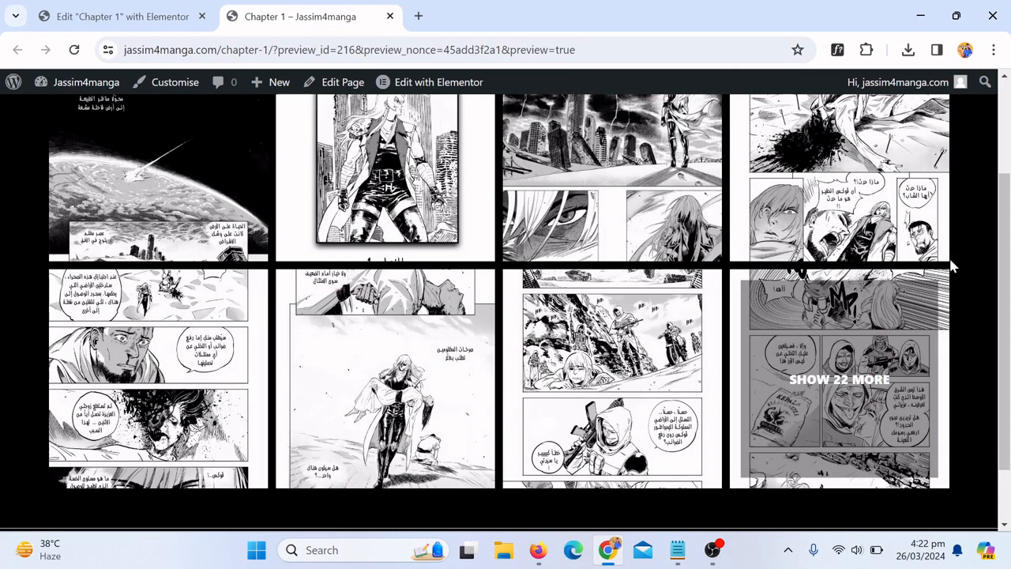